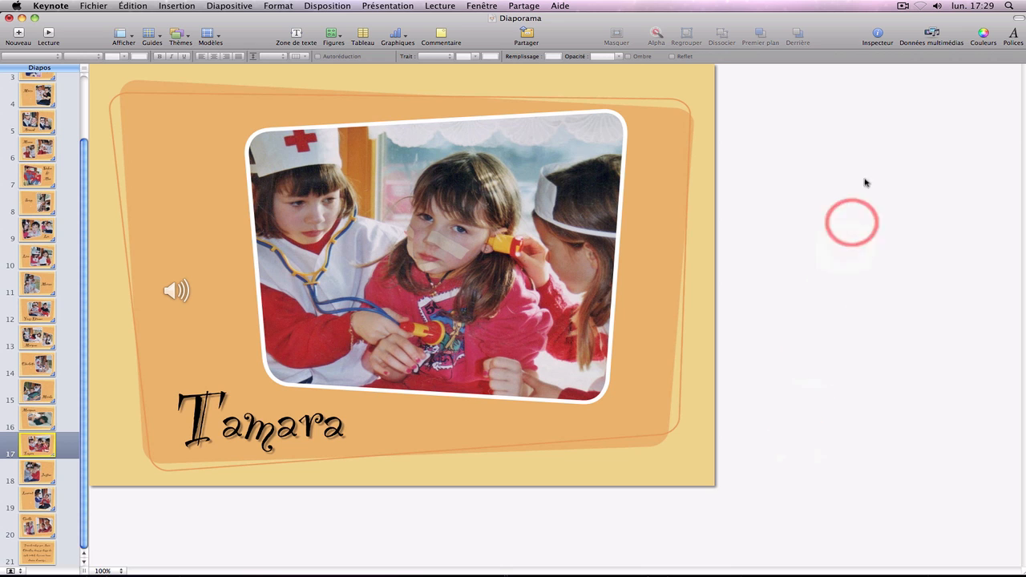
Insert the tirita photo from the iPhoto media library onto slide 17 and shrink it to about 53 × 226 px
{"action": "left_click", "coordinate": [932, 34]}
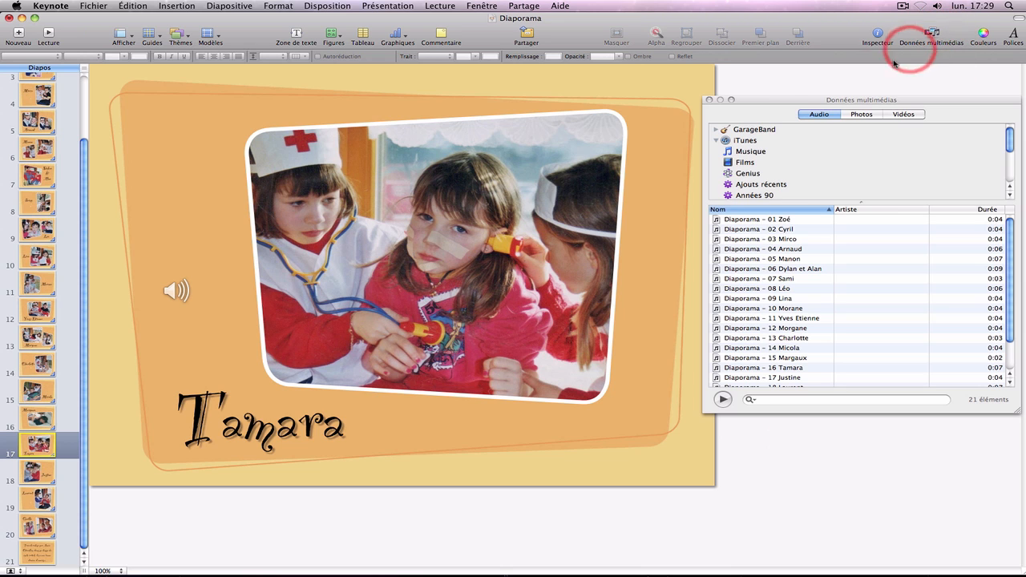
{"action": "left_click", "coordinate": [853, 115]}
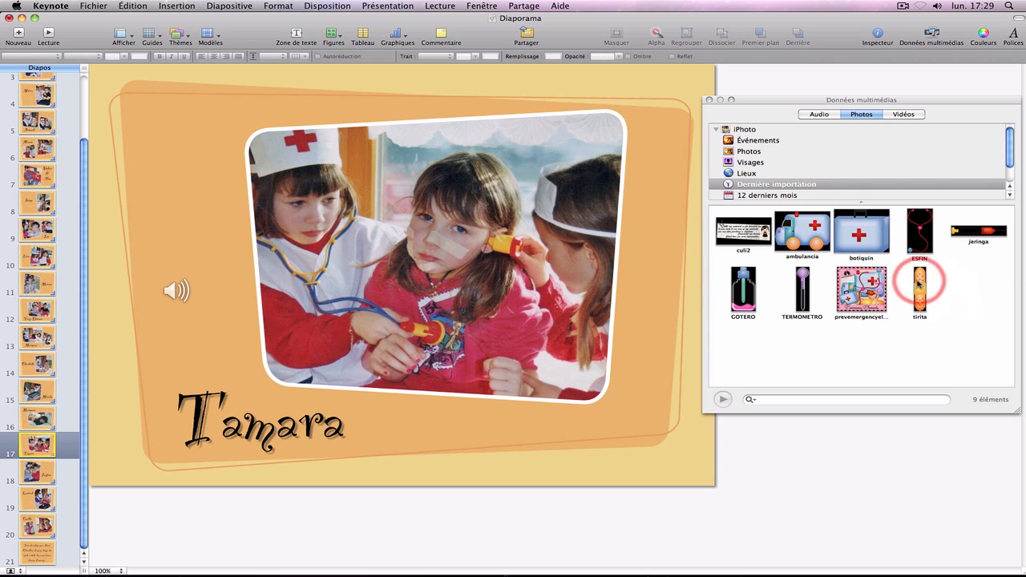
{"action": "left_click_drag", "start_coordinate": [919, 284], "coordinate": [256, 195]}
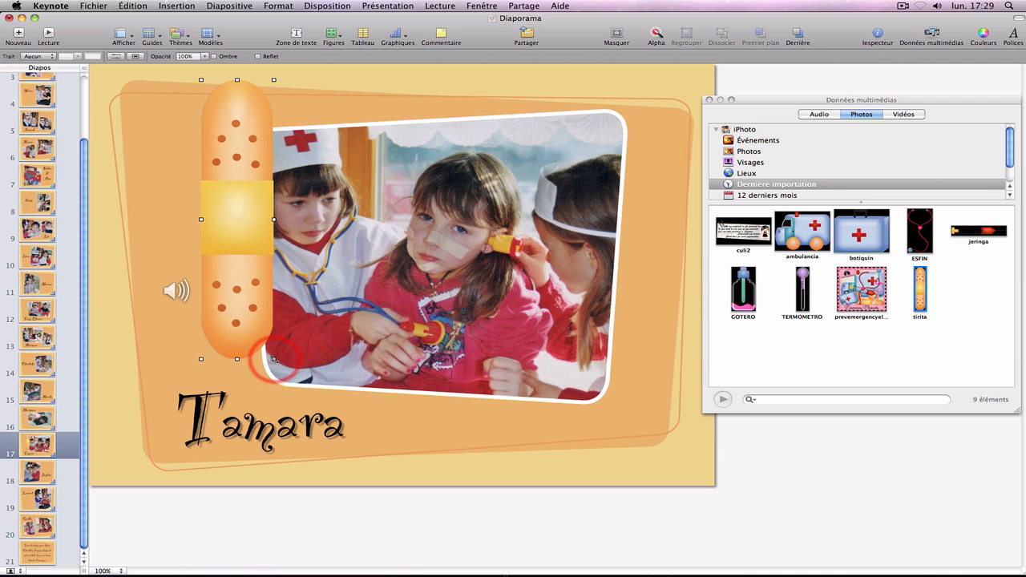
{"action": "left_click_drag", "start_coordinate": [275, 360], "coordinate": [209, 212]}
{"action": "left_click_drag", "start_coordinate": [220, 168], "coordinate": [226, 188]}
Rotate the bandage image to about 318° and place it over the photo's upper-left corner, at about X 183, Y 53 px
{"action": "left_click", "coordinate": [877, 35]}
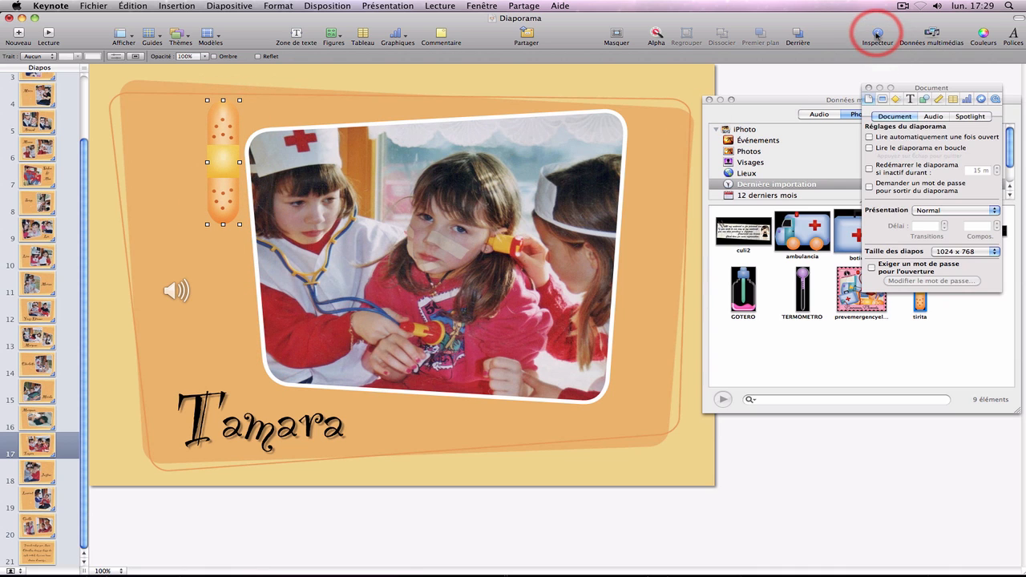
{"action": "left_click", "coordinate": [938, 99]}
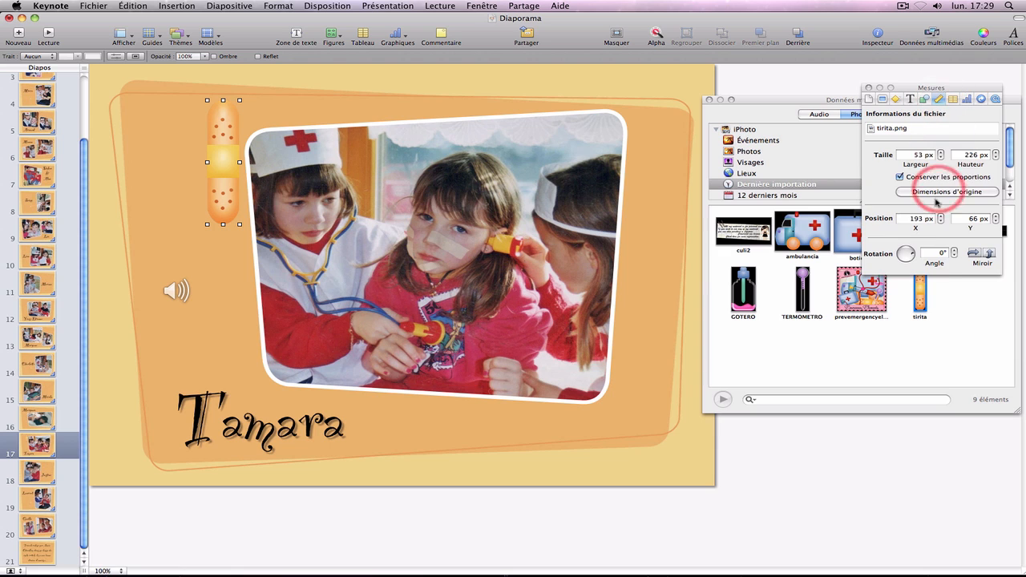
{"action": "left_click_drag", "start_coordinate": [913, 256], "coordinate": [913, 261]}
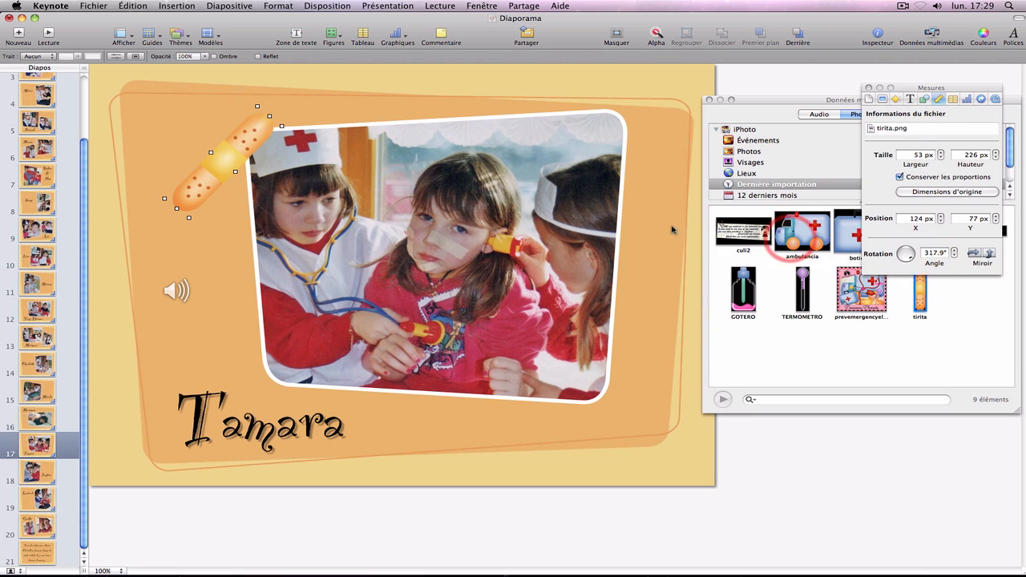
{"action": "left_click_drag", "start_coordinate": [235, 169], "coordinate": [282, 149]}
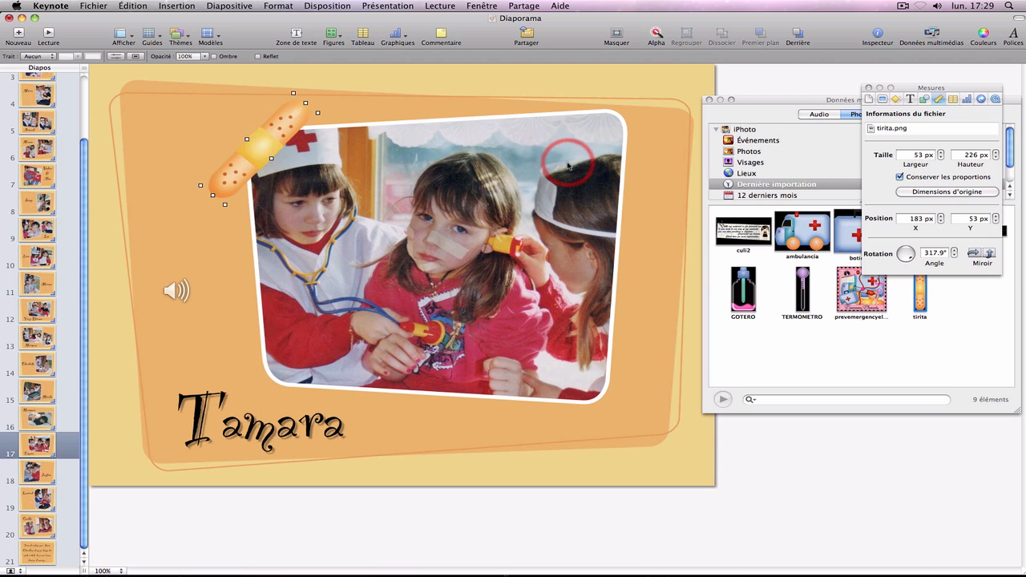
Enable the shadow (Ombre) on the bandage image and close the inspector and media windows
{"action": "left_click", "coordinate": [924, 98]}
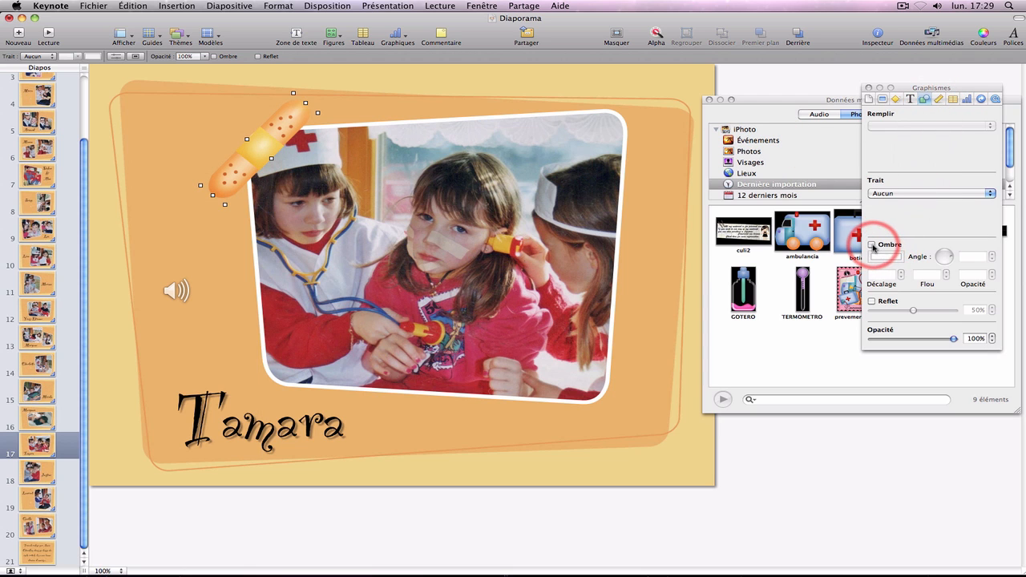
{"action": "left_click", "coordinate": [872, 245]}
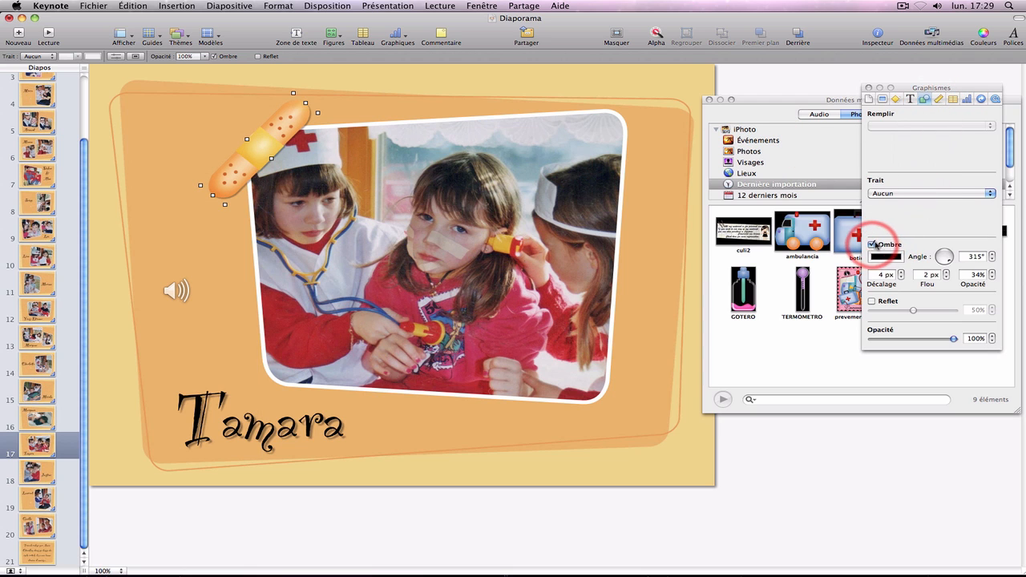
{"action": "left_click", "coordinate": [870, 87]}
{"action": "left_click", "coordinate": [708, 99]}
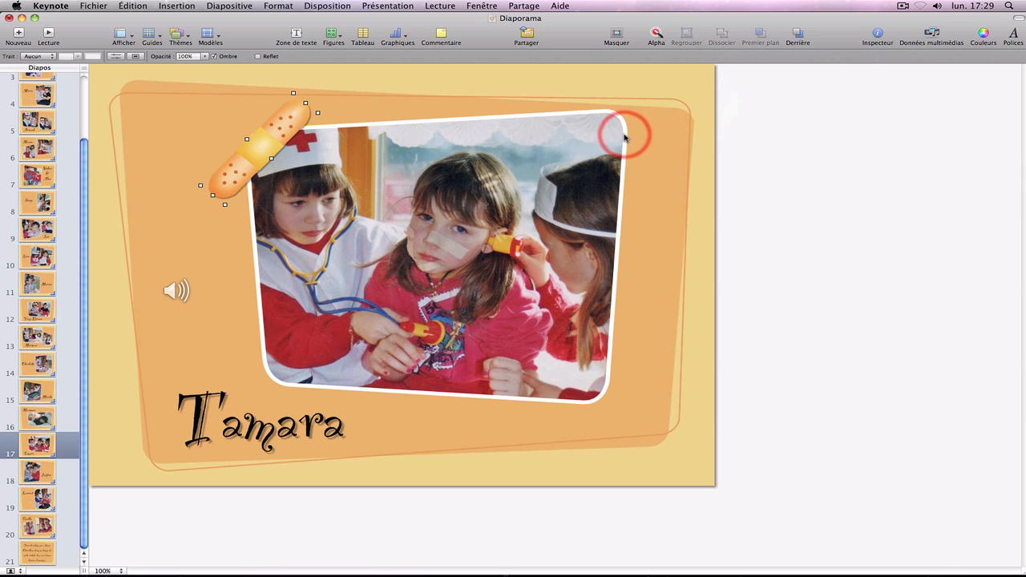
Give the bandage image the Glissé entrant build-in effect and preview it in the slideshow
{"action": "left_click", "coordinate": [303, 430]}
{"action": "left_click", "coordinate": [459, 327]}
{"action": "left_click", "coordinate": [228, 181]}
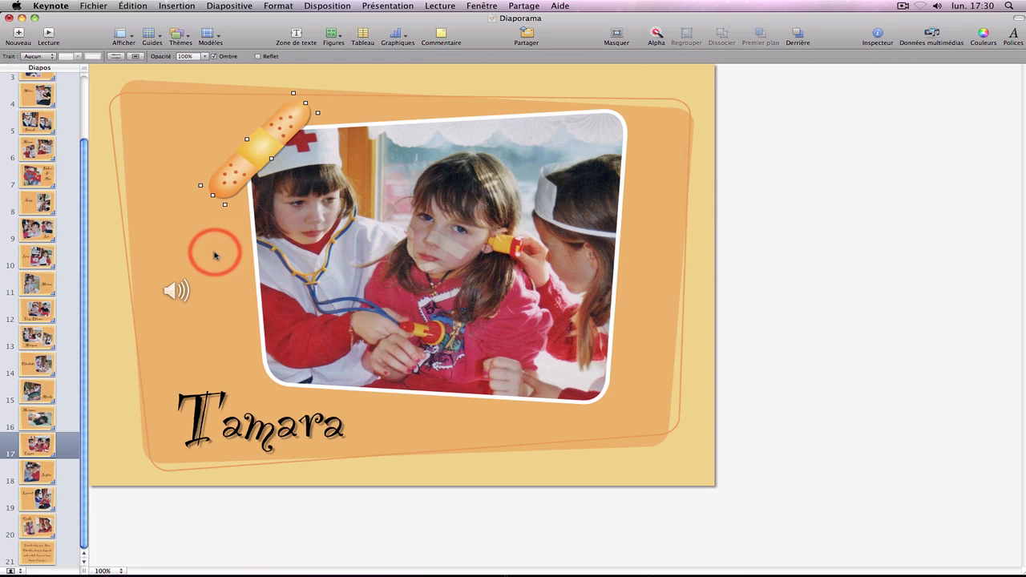
{"action": "left_click", "coordinate": [877, 37]}
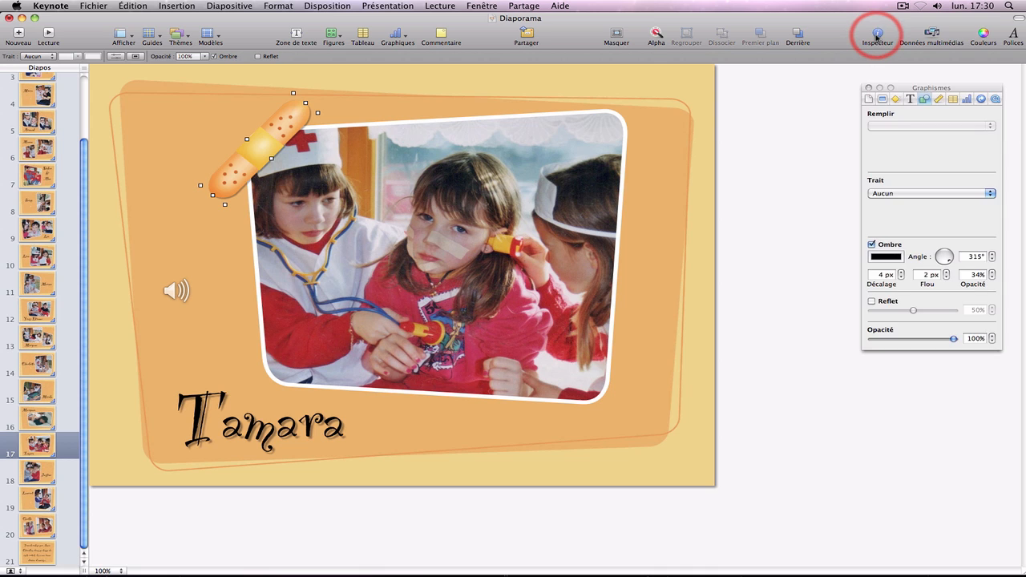
{"action": "left_click", "coordinate": [895, 98]}
{"action": "left_click", "coordinate": [894, 224]}
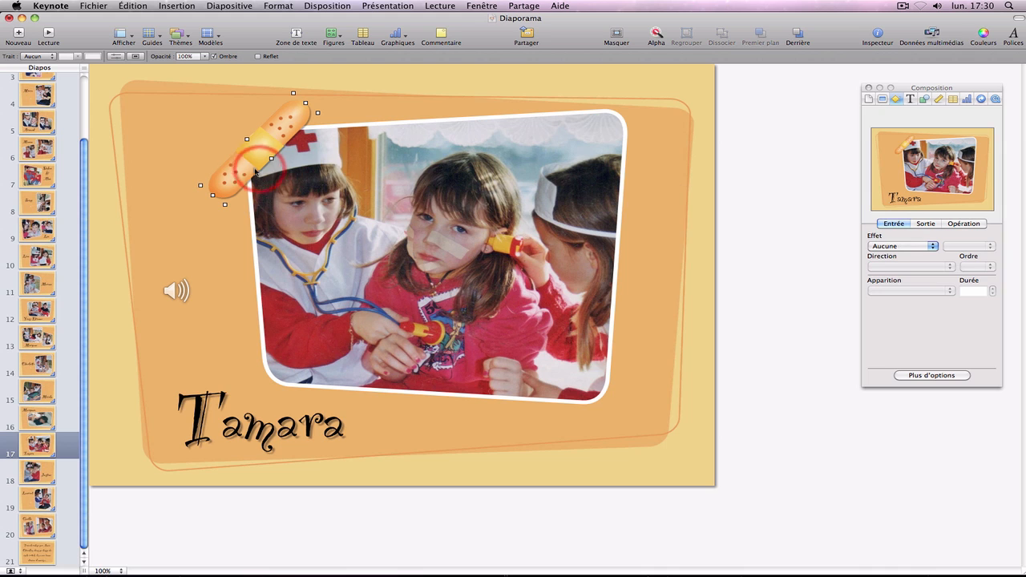
{"action": "left_click", "coordinate": [880, 246]}
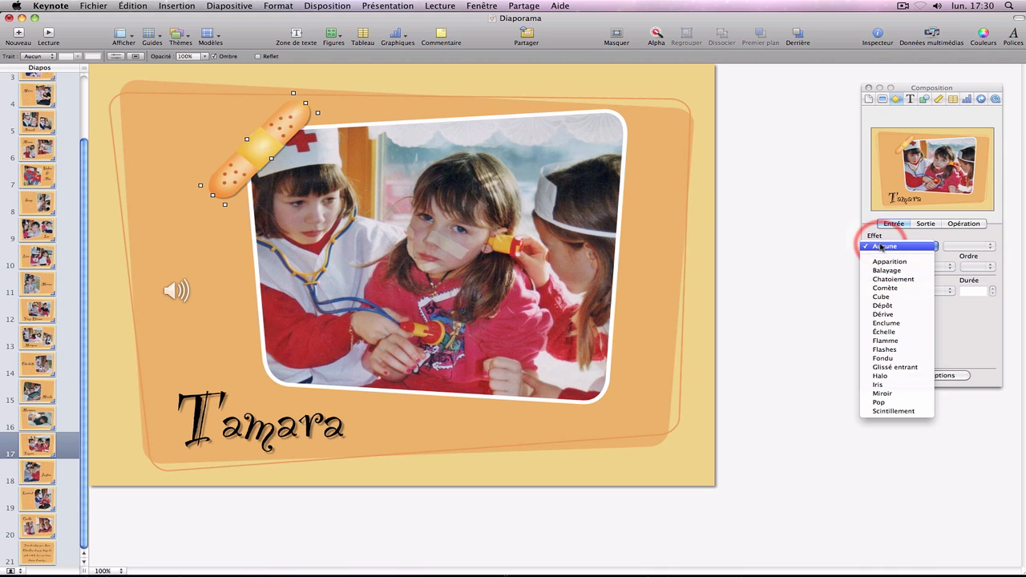
{"action": "left_click", "coordinate": [875, 366]}
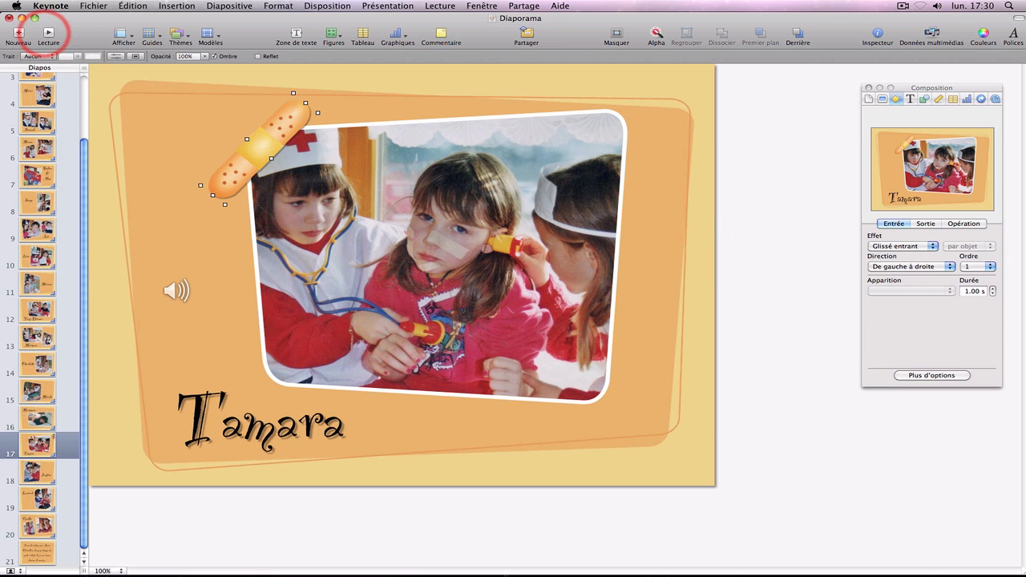
{"action": "left_click", "coordinate": [48, 33]}
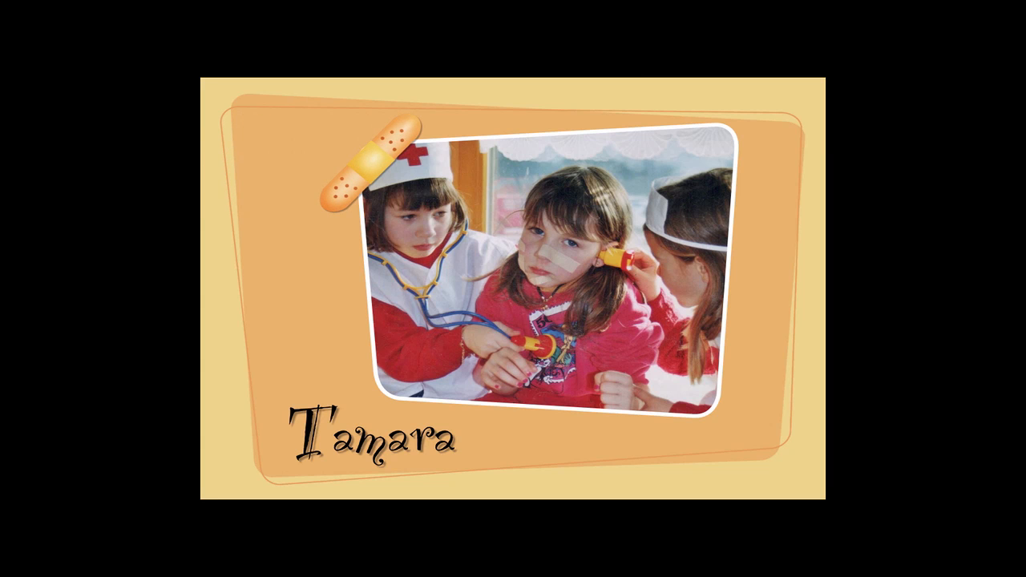
{"action": "key", "text": "Escape"}
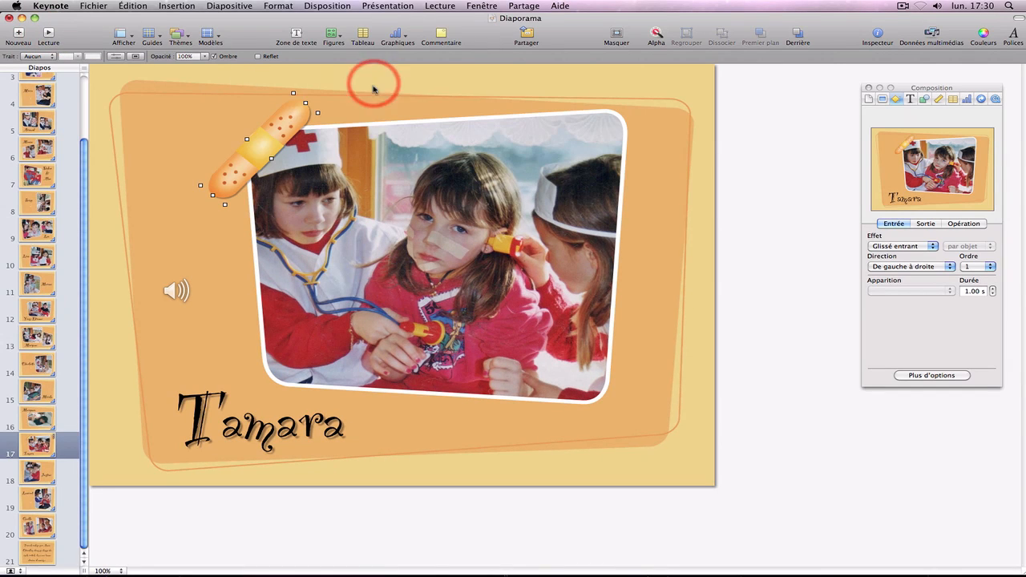
Set the bandage's entry effect to launch automatically after the transition with a 3.0 s delay, and preview the slide
{"action": "left_click", "coordinate": [257, 165]}
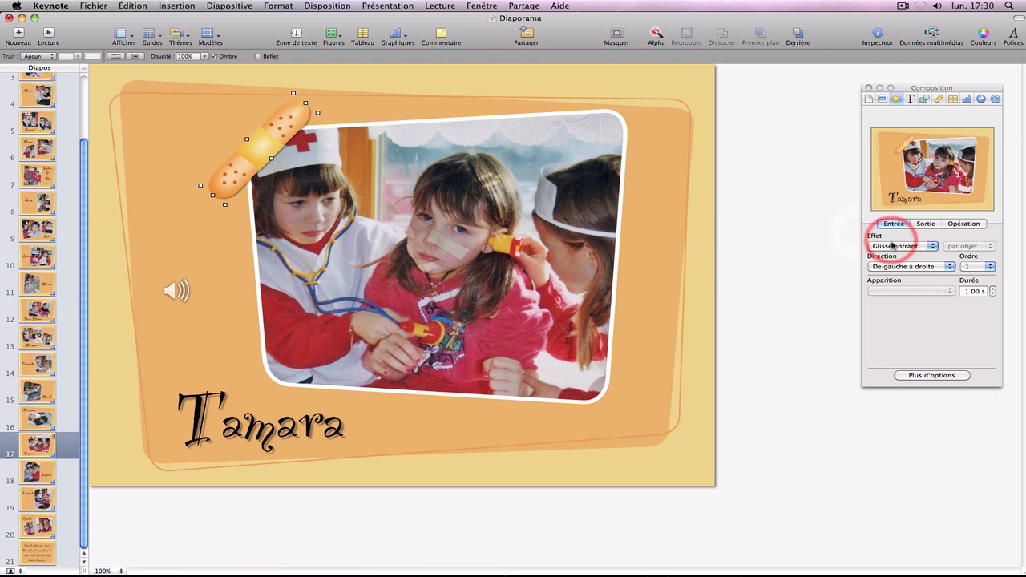
{"action": "left_click", "coordinate": [927, 376]}
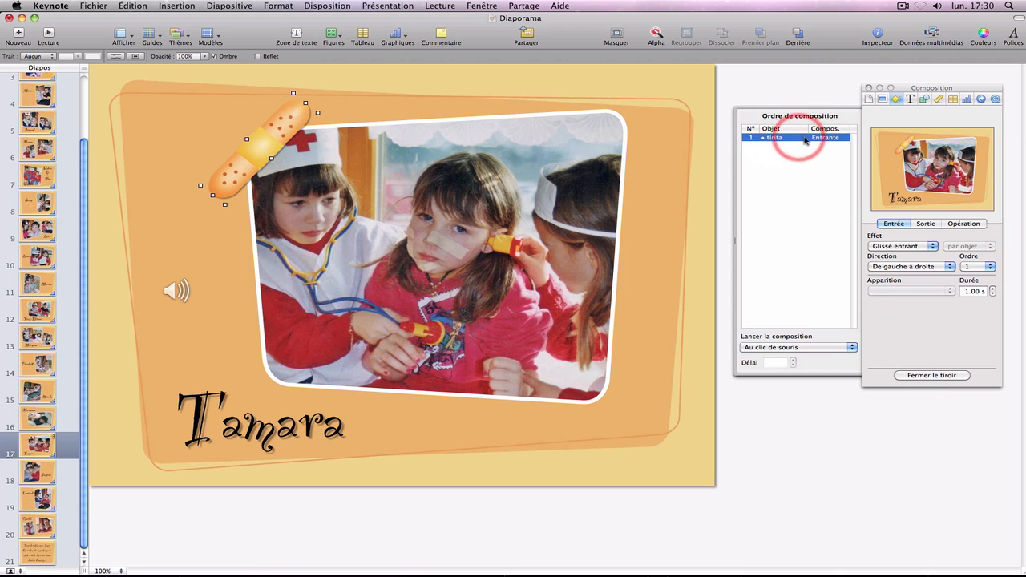
{"action": "left_click", "coordinate": [796, 350]}
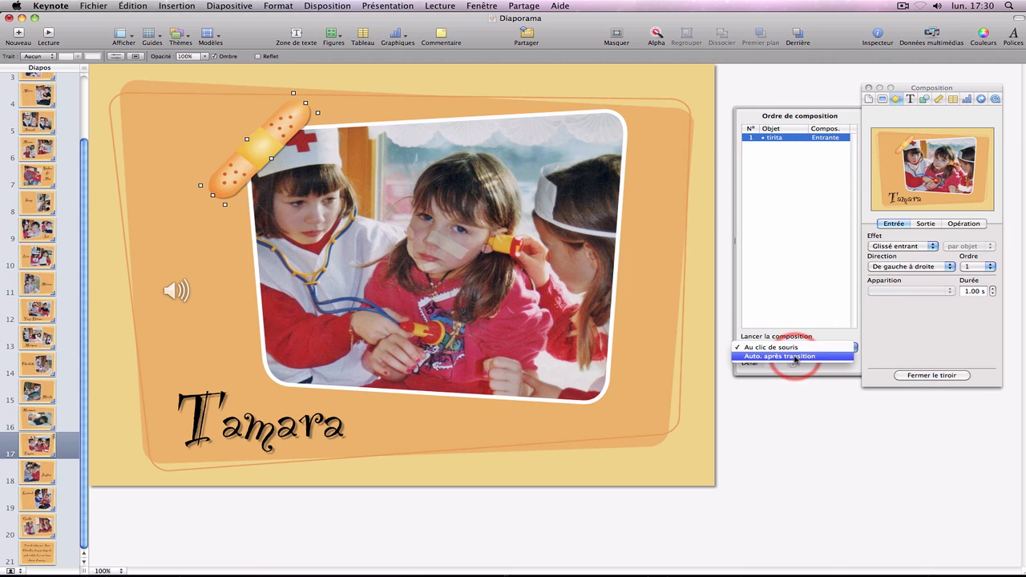
{"action": "left_click", "coordinate": [796, 359]}
{"action": "left_click", "coordinate": [794, 360]}
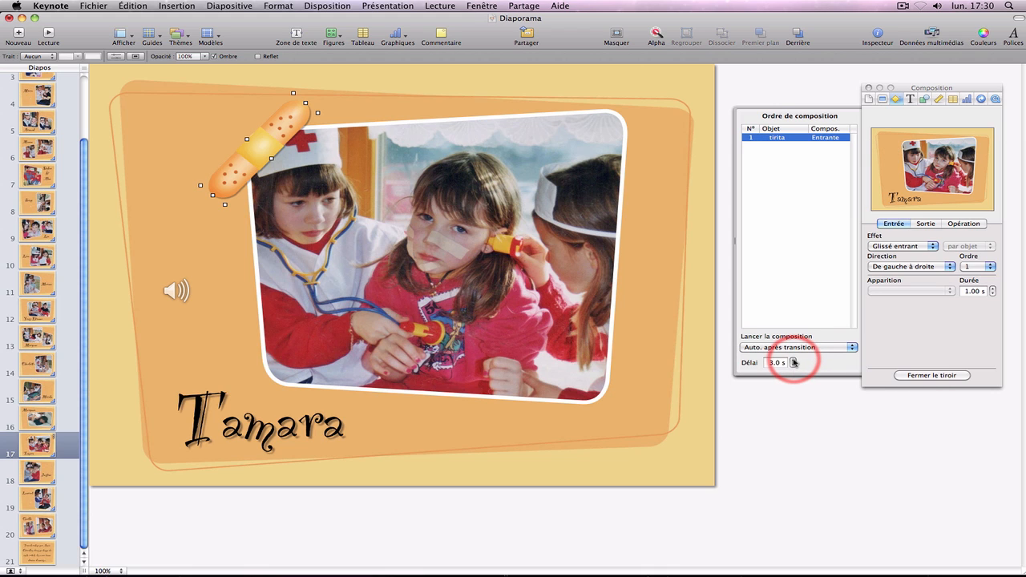
{"action": "left_click", "coordinate": [49, 33]}
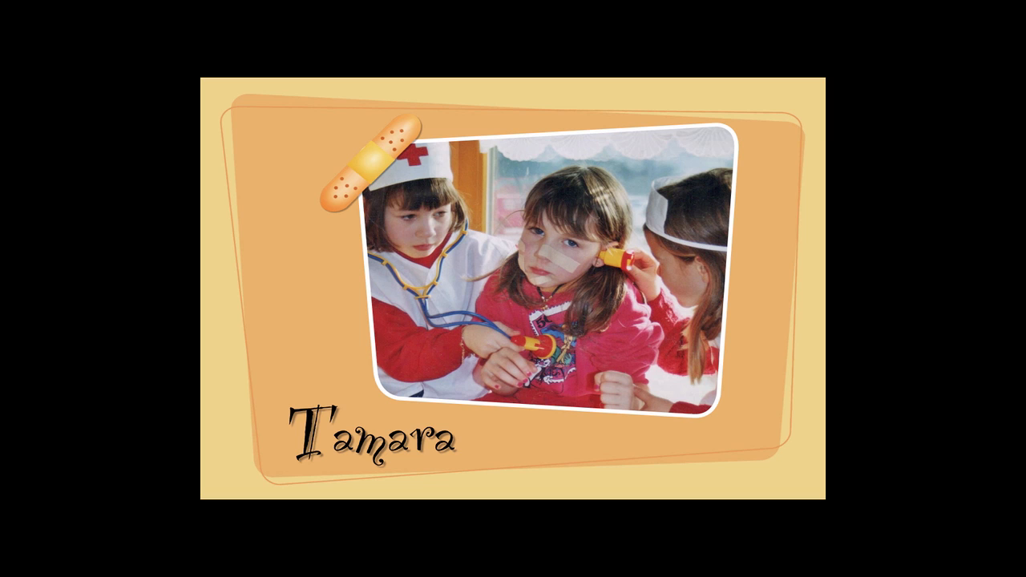
{"action": "key", "text": "Escape"}
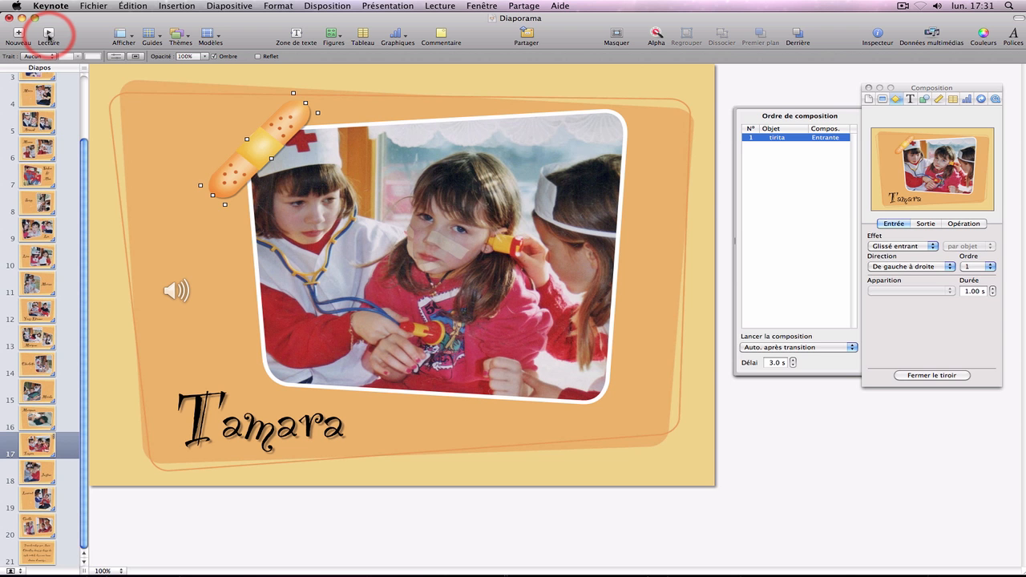
Give the bandage image the Diffus exit effect
{"action": "left_click", "coordinate": [267, 144]}
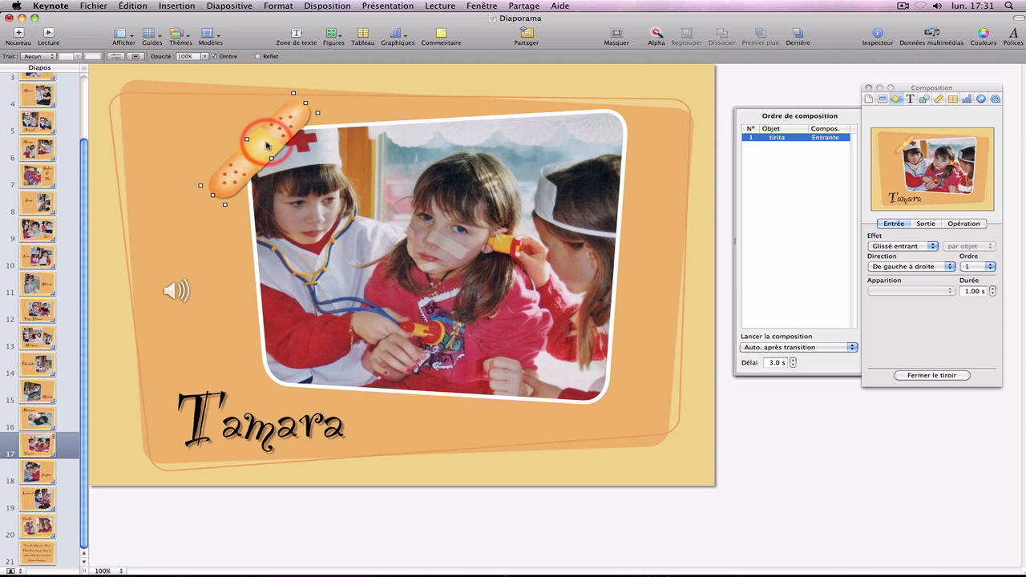
{"action": "left_click", "coordinate": [924, 223]}
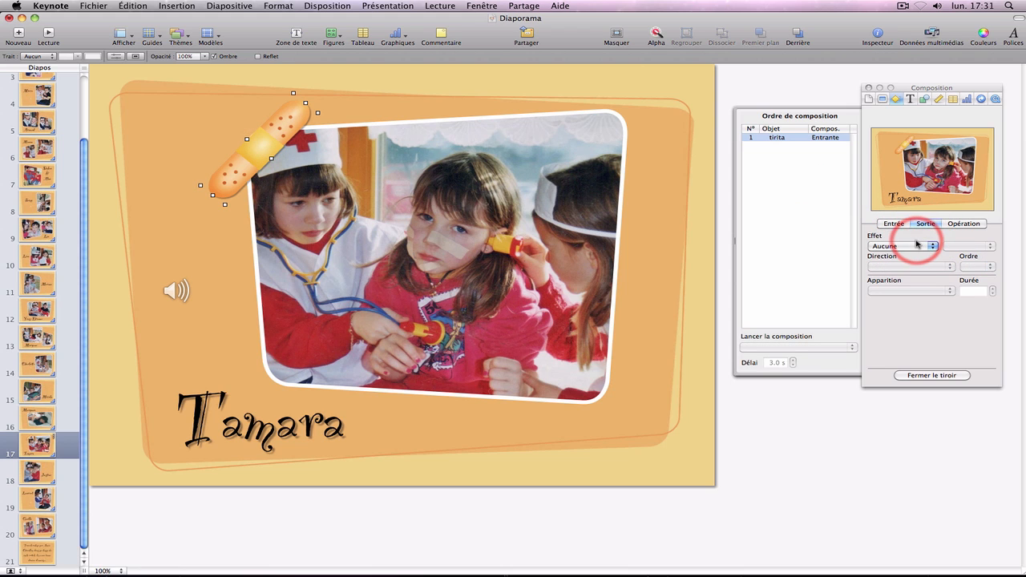
{"action": "left_click", "coordinate": [916, 245]}
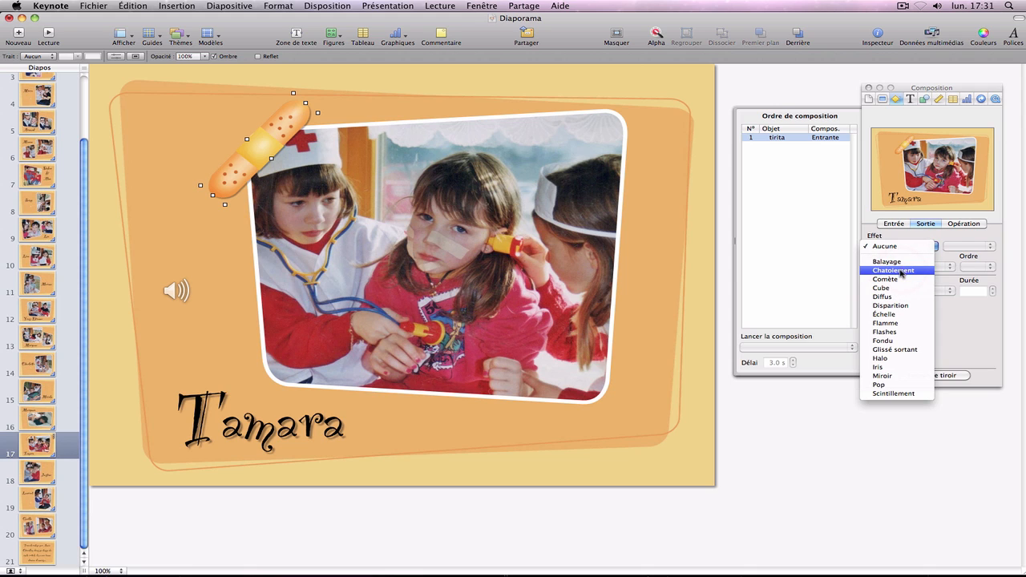
{"action": "left_click", "coordinate": [898, 296]}
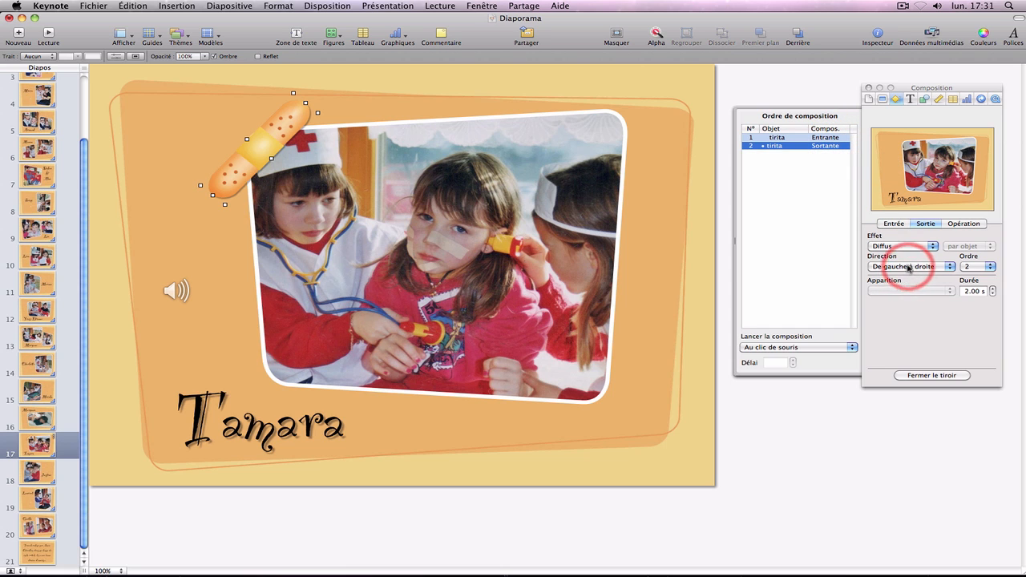
Set the bandage's exit effect to launch automatically after composition 1 with a 2.0 s delay, and preview the slide
{"action": "left_click", "coordinate": [788, 349]}
{"action": "left_click", "coordinate": [787, 357]}
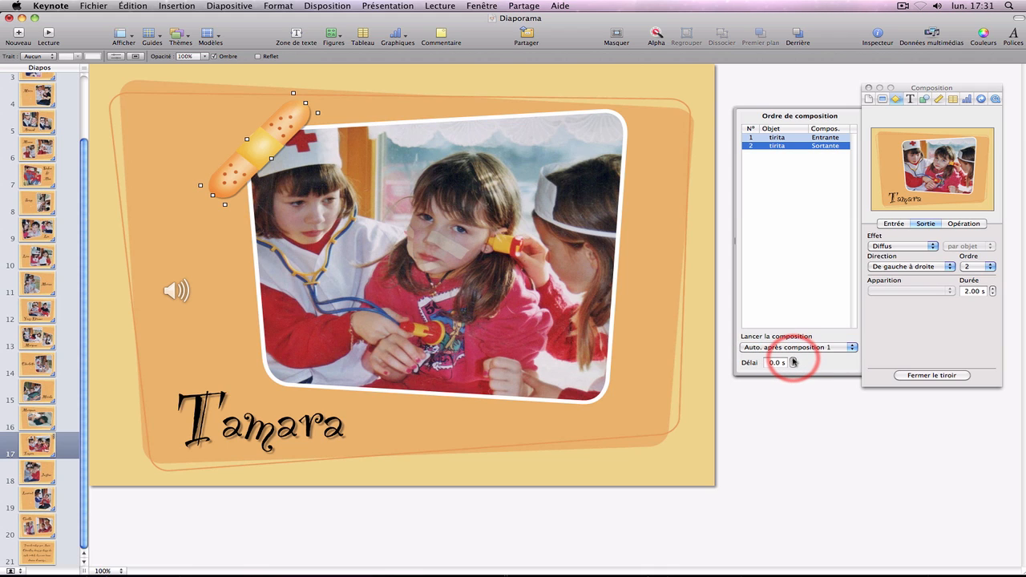
{"action": "left_click", "coordinate": [793, 360]}
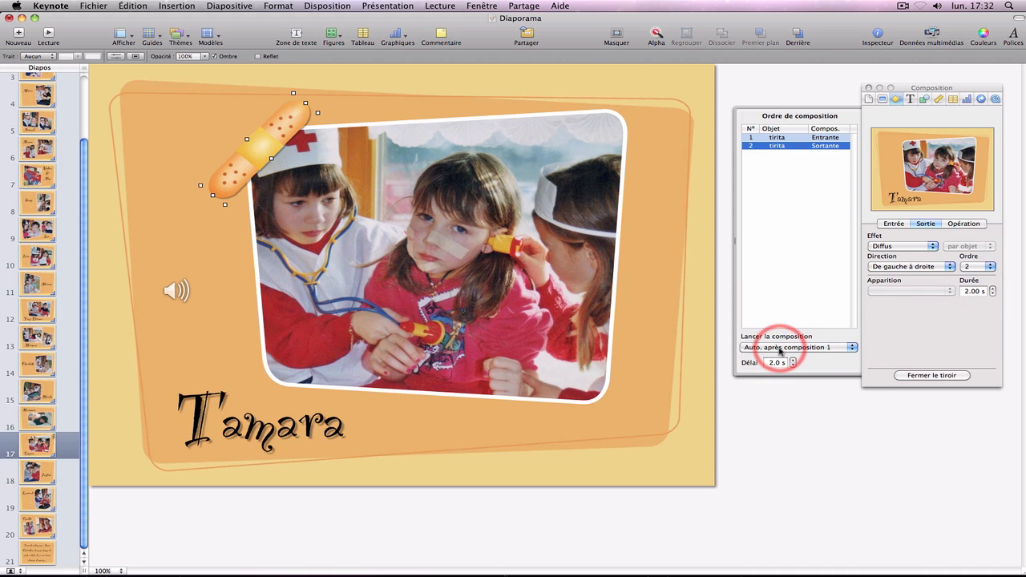
{"action": "left_click", "coordinate": [49, 33]}
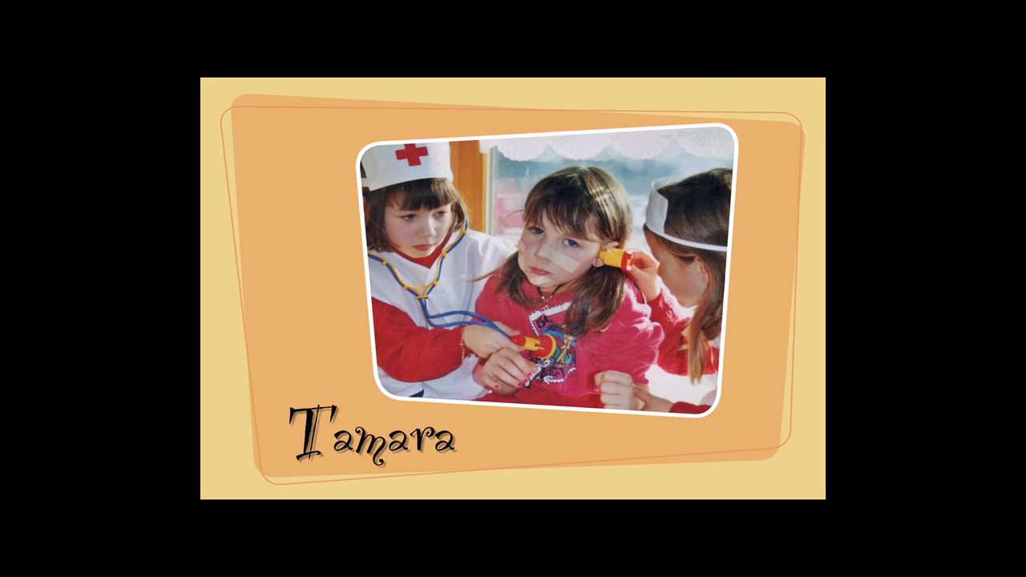
{"action": "key", "text": "Escape"}
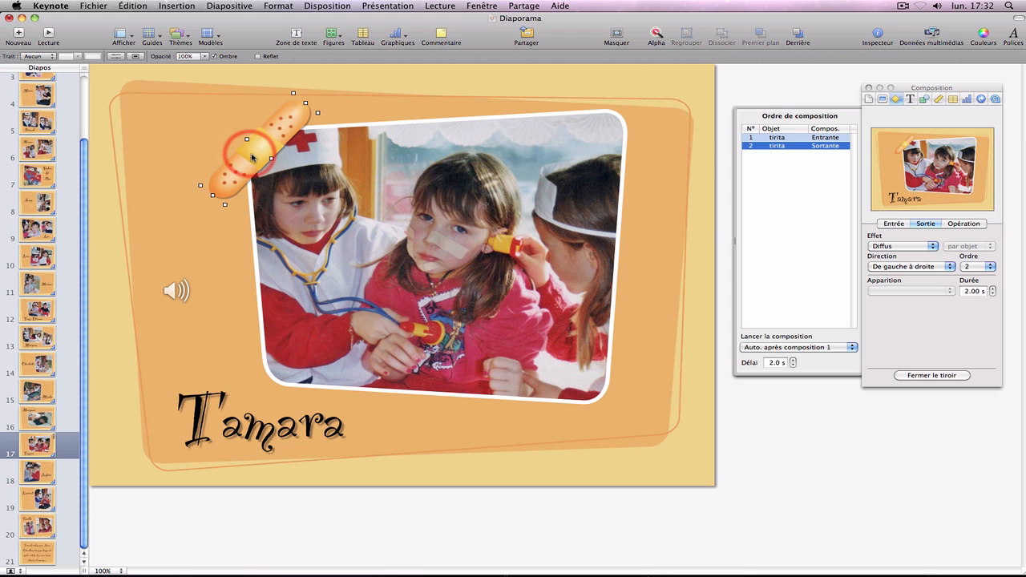
Delete the bandage's entry effect from the build order and preview the slide with only the exit effect
{"action": "left_click", "coordinate": [785, 139]}
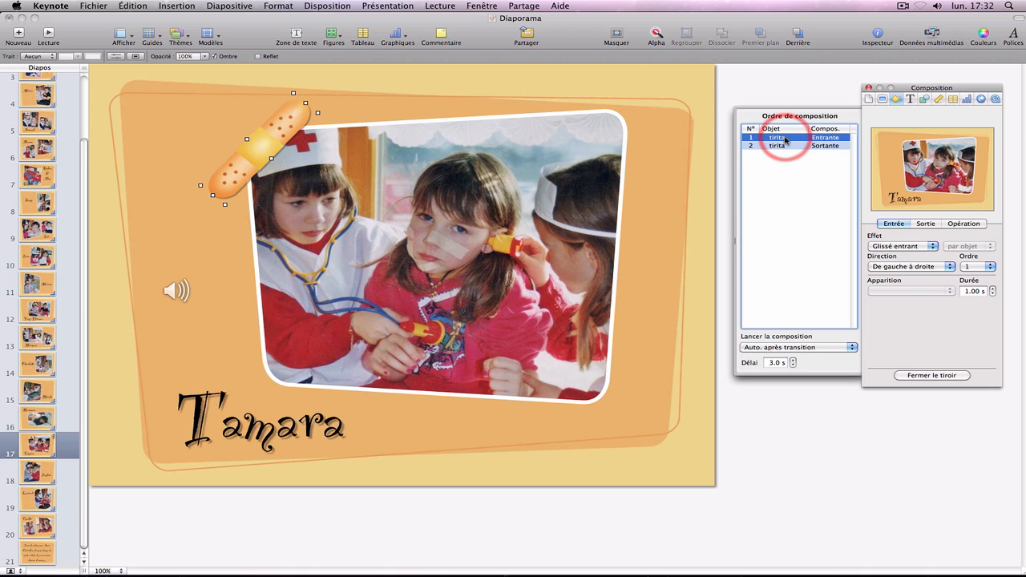
{"action": "key", "text": "Delete"}
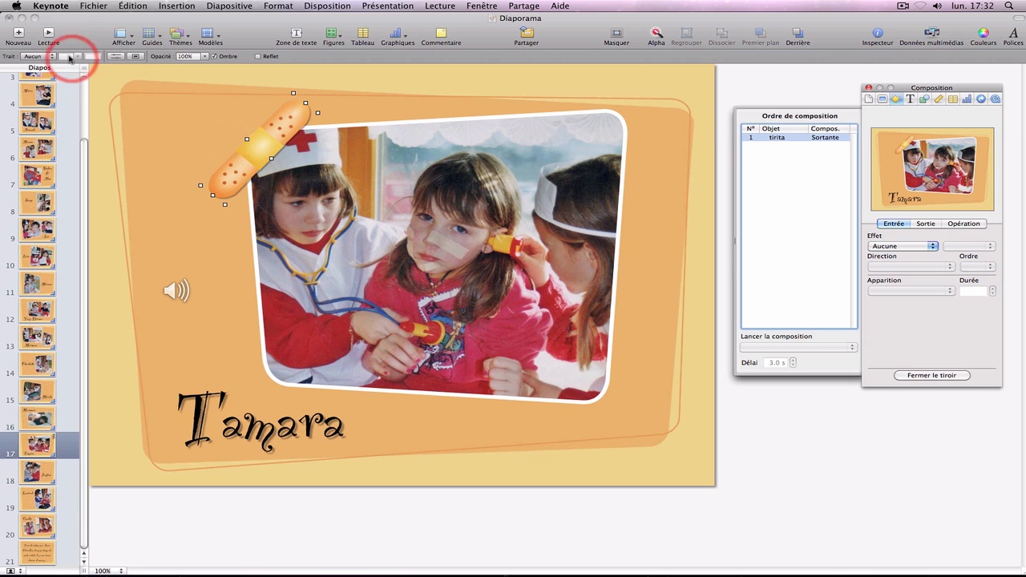
{"action": "left_click", "coordinate": [48, 36]}
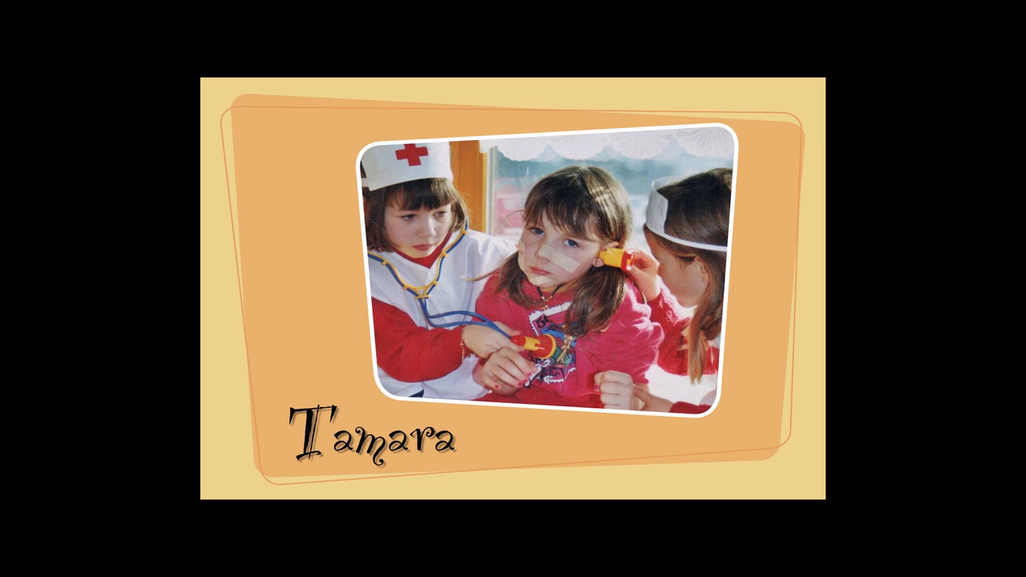
{"action": "key", "text": "Escape"}
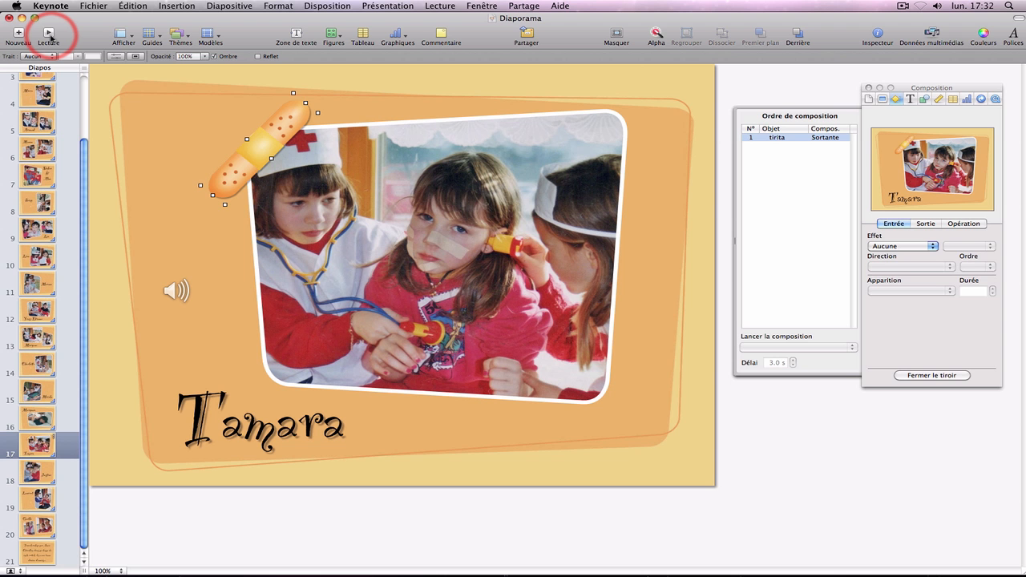
Review the launch timing of the bandage's exit effect, and inspect the slide's photo and sound objects for exit effects
{"action": "left_click", "coordinate": [806, 138]}
{"action": "left_click", "coordinate": [774, 361]}
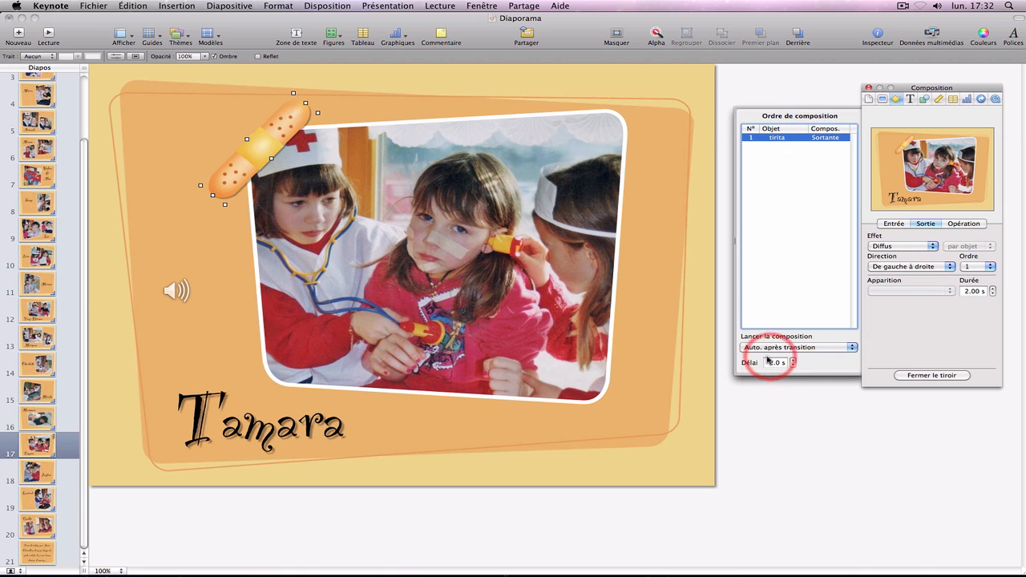
{"action": "left_click", "coordinate": [790, 206]}
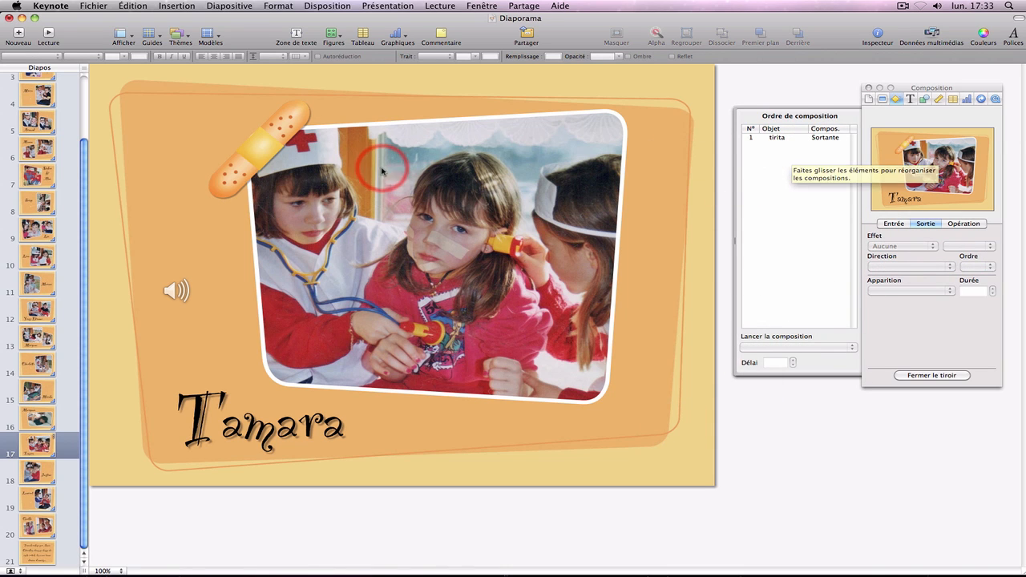
{"action": "left_click", "coordinate": [288, 157]}
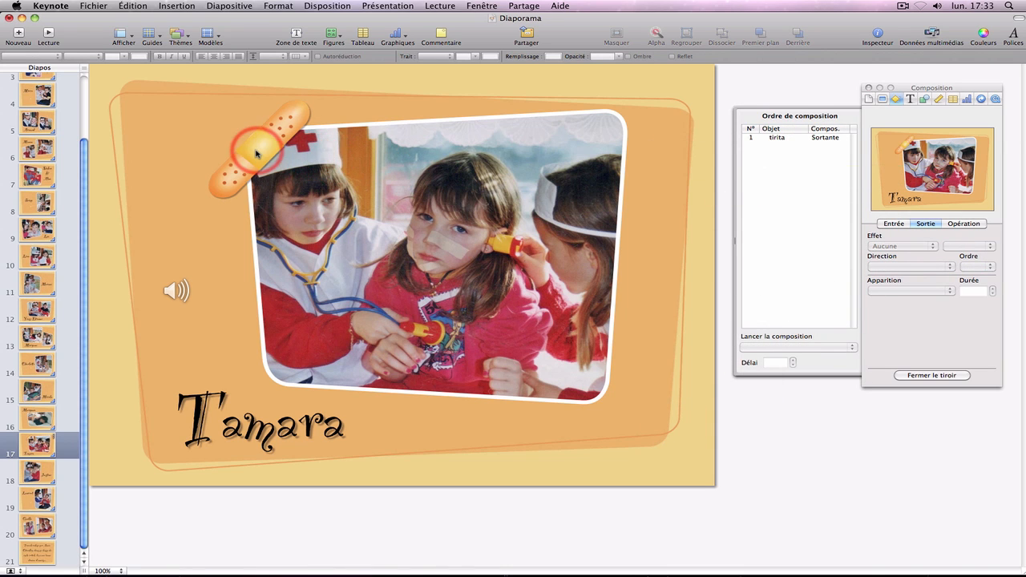
{"action": "left_click", "coordinate": [340, 177]}
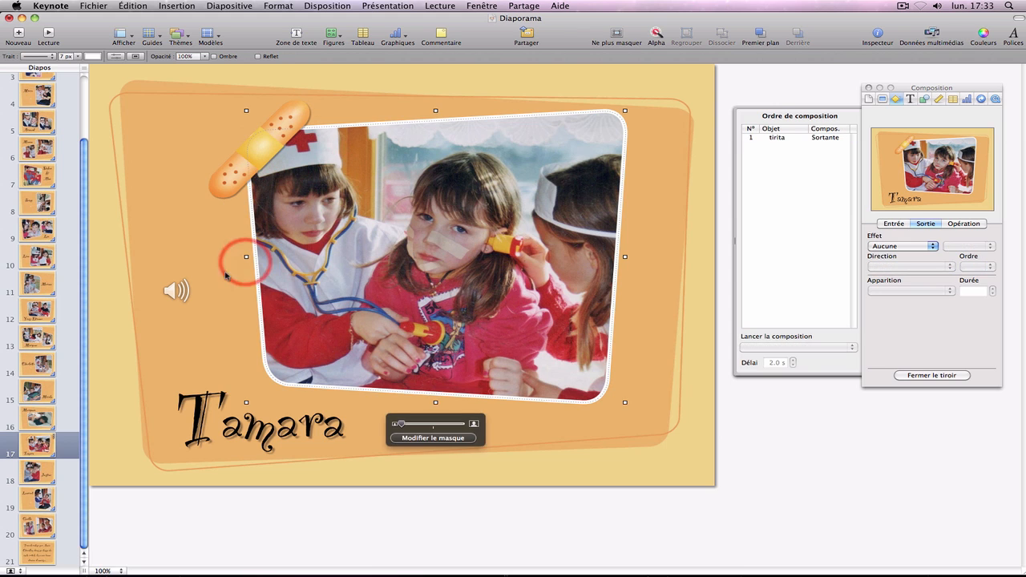
{"action": "left_click", "coordinate": [176, 292]}
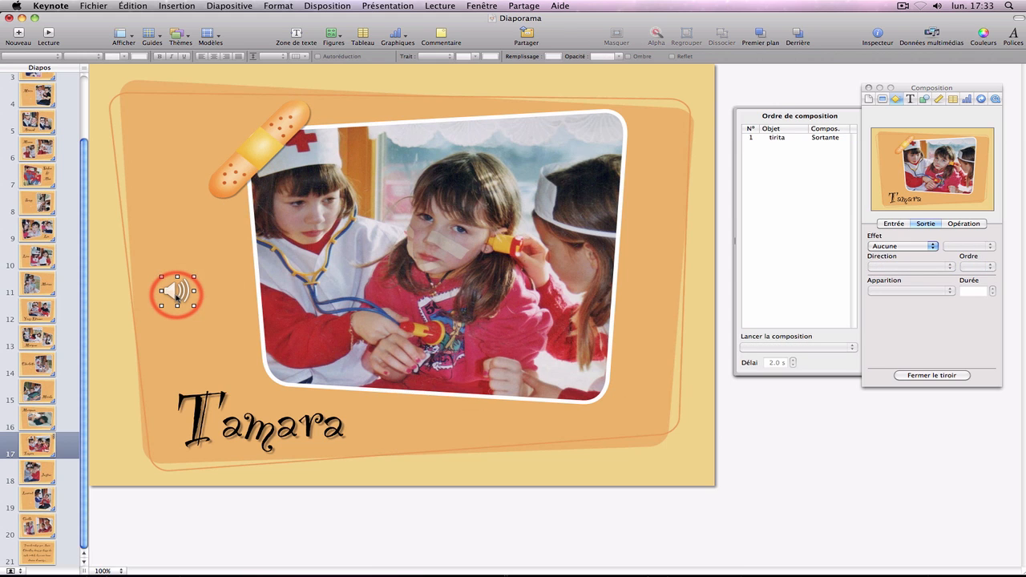
Give the slide's title text the Échelle exit effect
{"action": "left_click", "coordinate": [221, 393]}
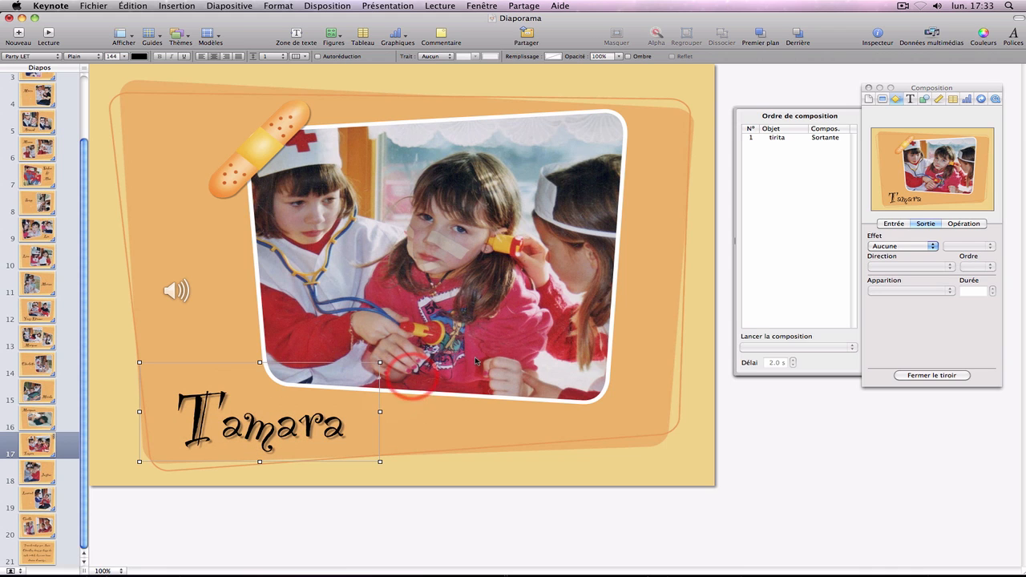
{"action": "left_click", "coordinate": [904, 246]}
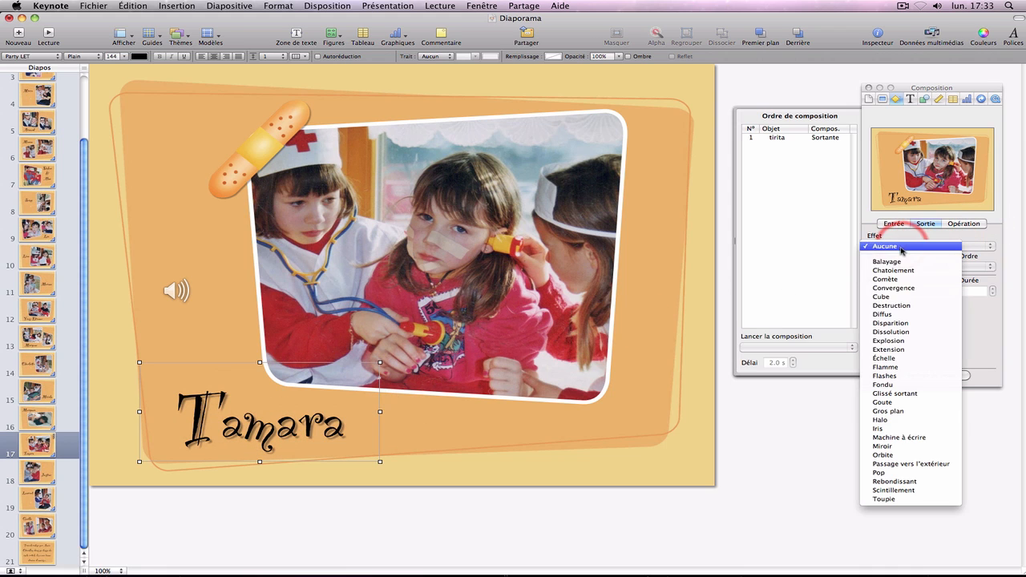
{"action": "left_click", "coordinate": [885, 357]}
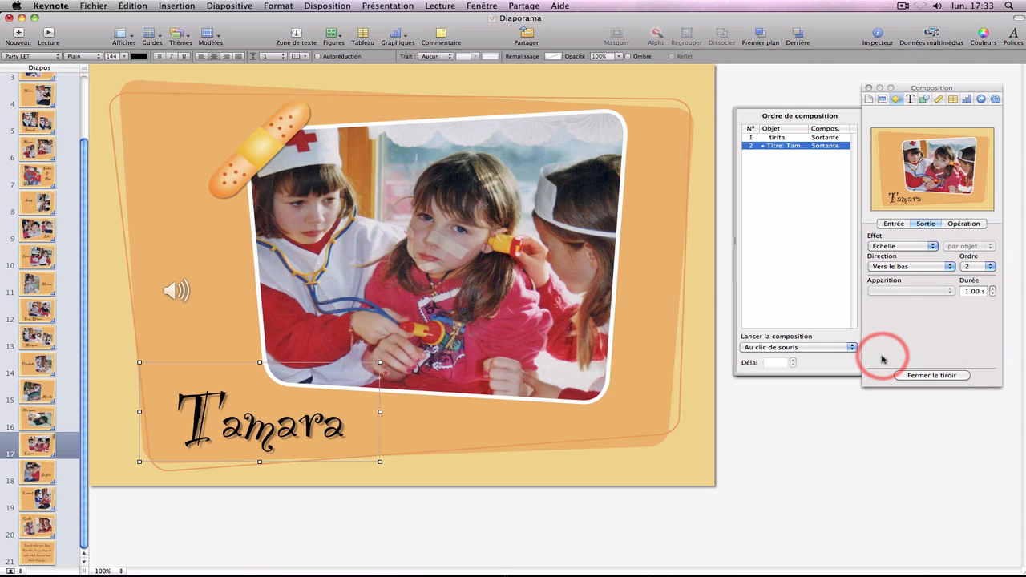
{"action": "left_click", "coordinate": [899, 201]}
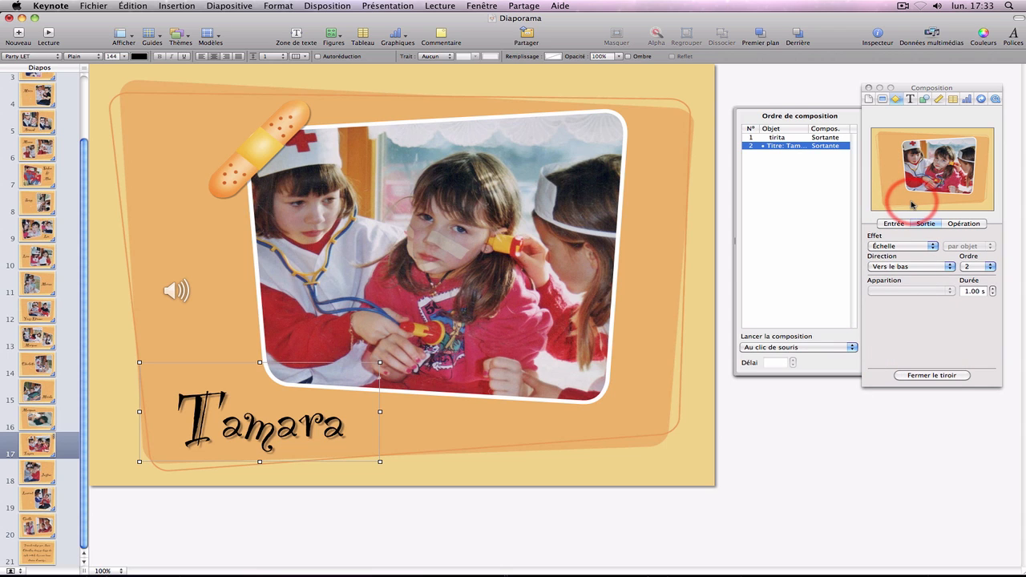
Set the title's exit effect to launch automatically after composition 1 with a 3.0 s delay, and preview the slide
{"action": "left_click", "coordinate": [801, 347]}
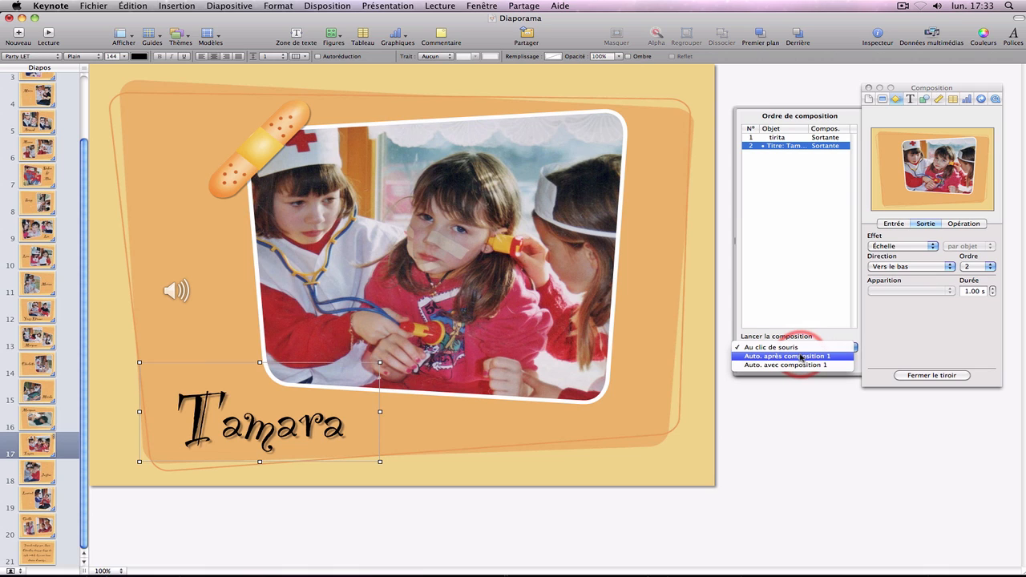
{"action": "left_click", "coordinate": [801, 357]}
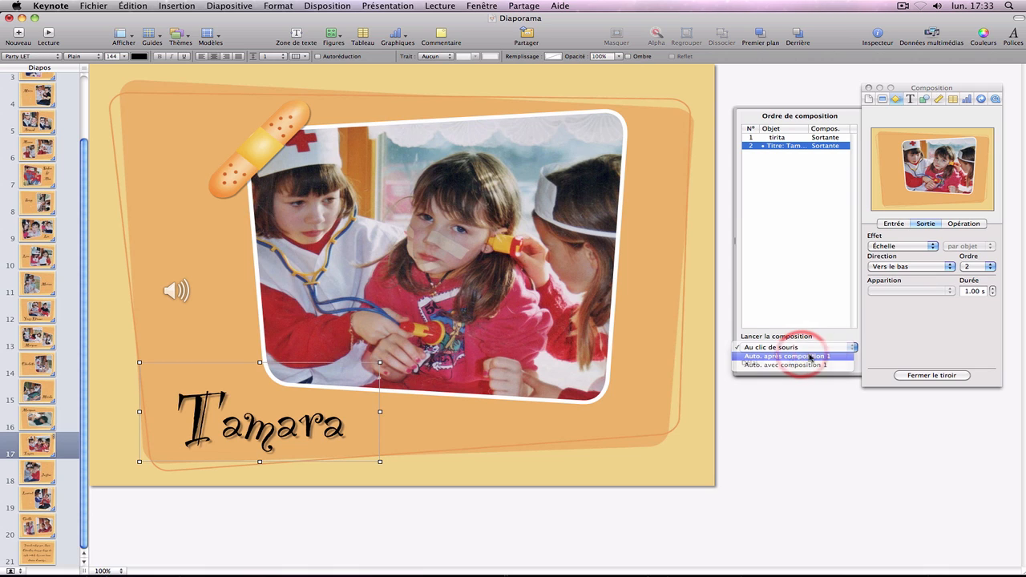
{"action": "left_click", "coordinate": [793, 359]}
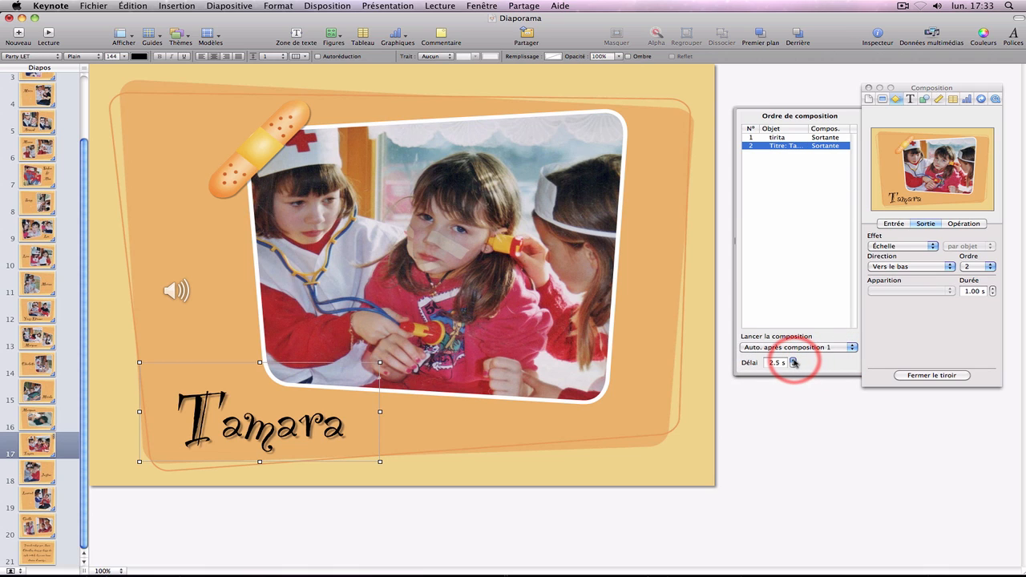
{"action": "left_click", "coordinate": [49, 36]}
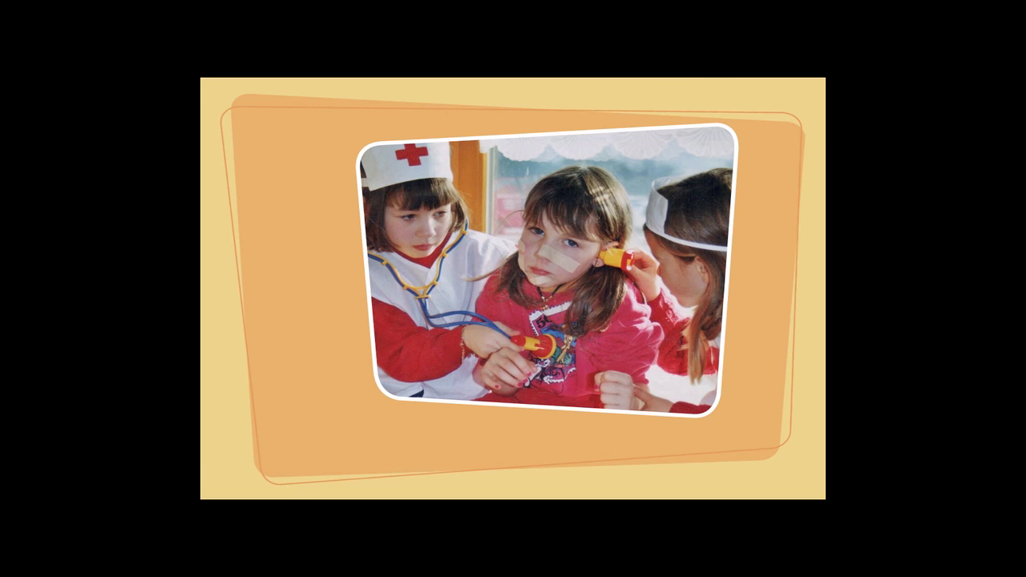
{"action": "key", "text": "Escape"}
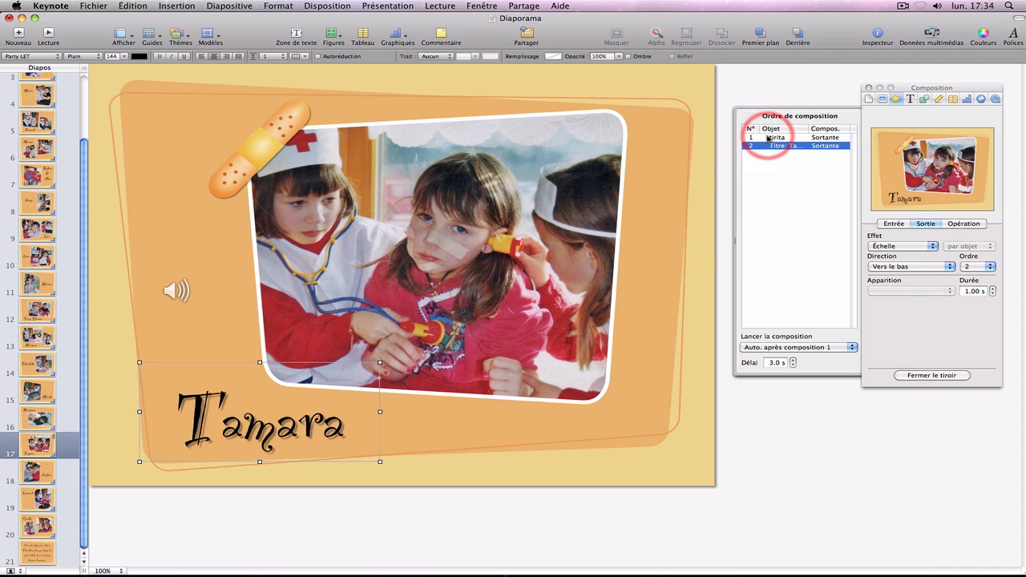
Move the bandage's exit effect after the title's exit effect in the build order, and preview the slide
{"action": "left_click", "coordinate": [972, 267]}
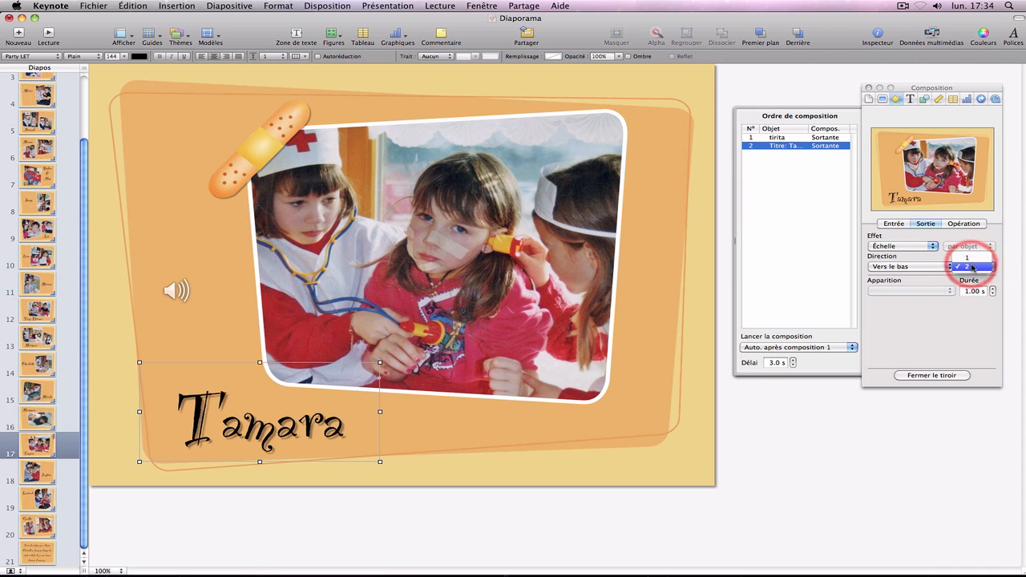
{"action": "left_click", "coordinate": [972, 267]}
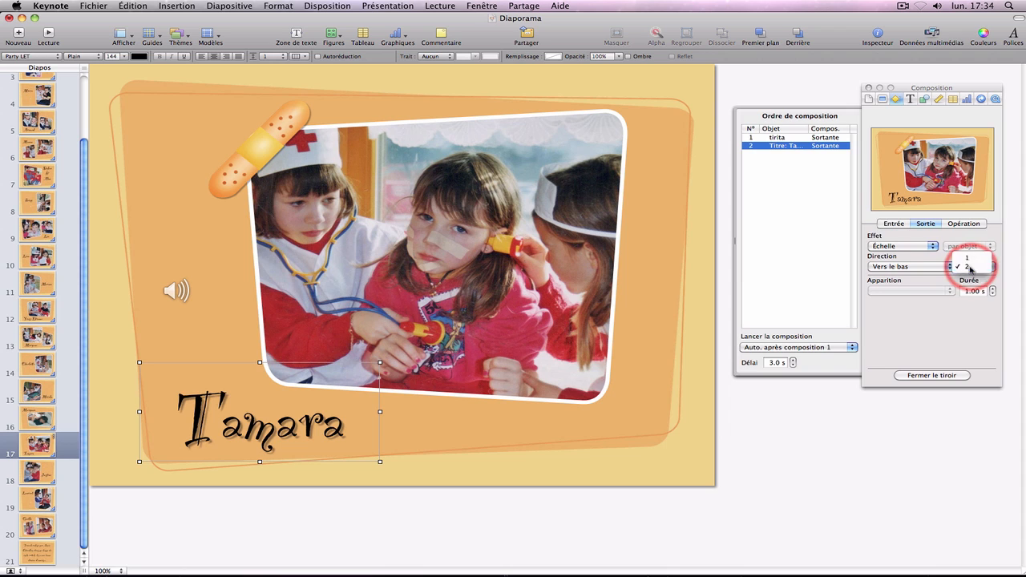
{"action": "left_click", "coordinate": [776, 139]}
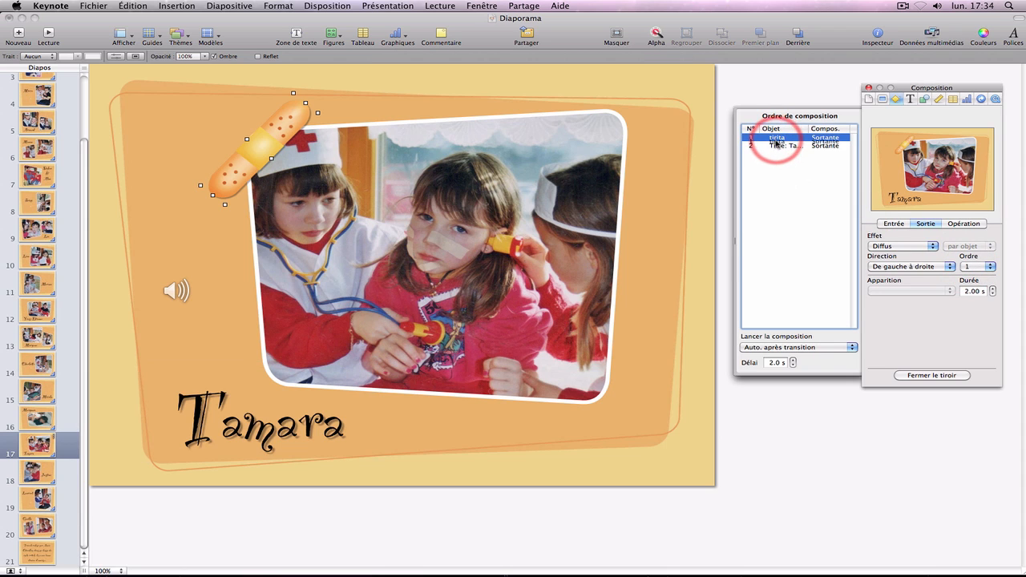
{"action": "mouse_move", "coordinate": [776, 143]}
{"action": "left_mouse_down"}
{"action": "mouse_move", "coordinate": [771, 133]}
{"action": "mouse_move", "coordinate": [782, 146]}
{"action": "left_mouse_up"}
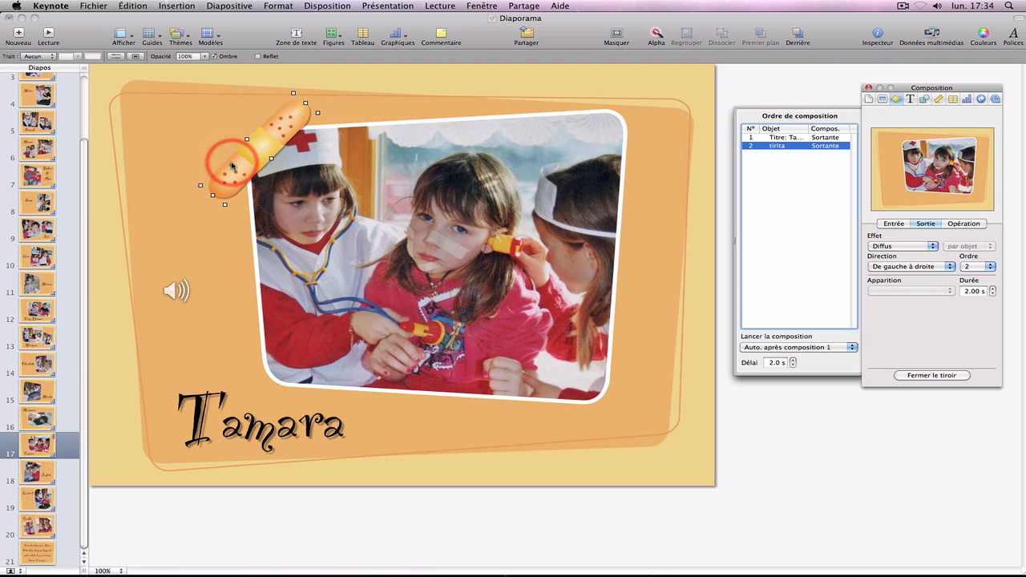
{"action": "left_click", "coordinate": [47, 36]}
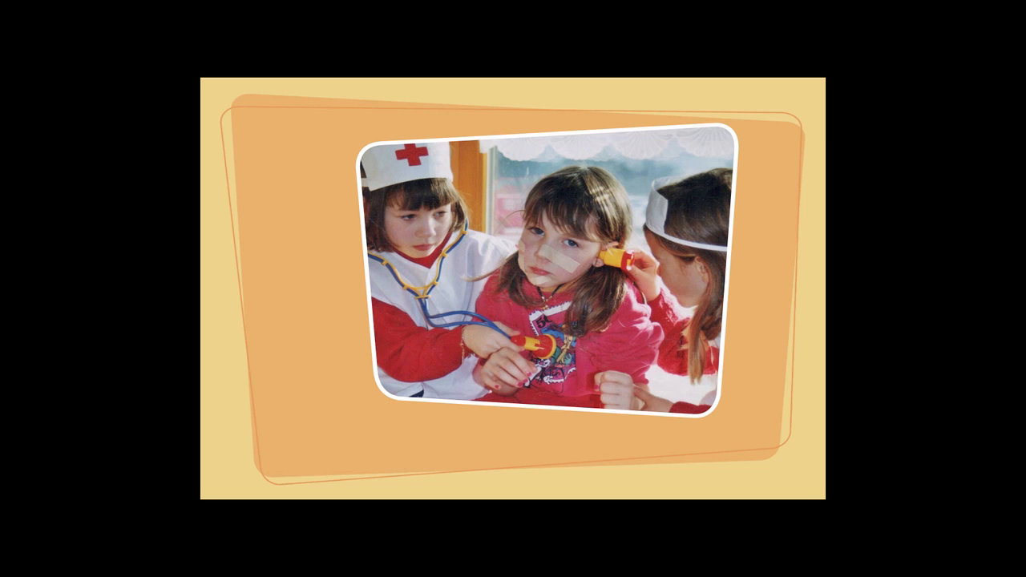
{"action": "key", "text": "Escape"}
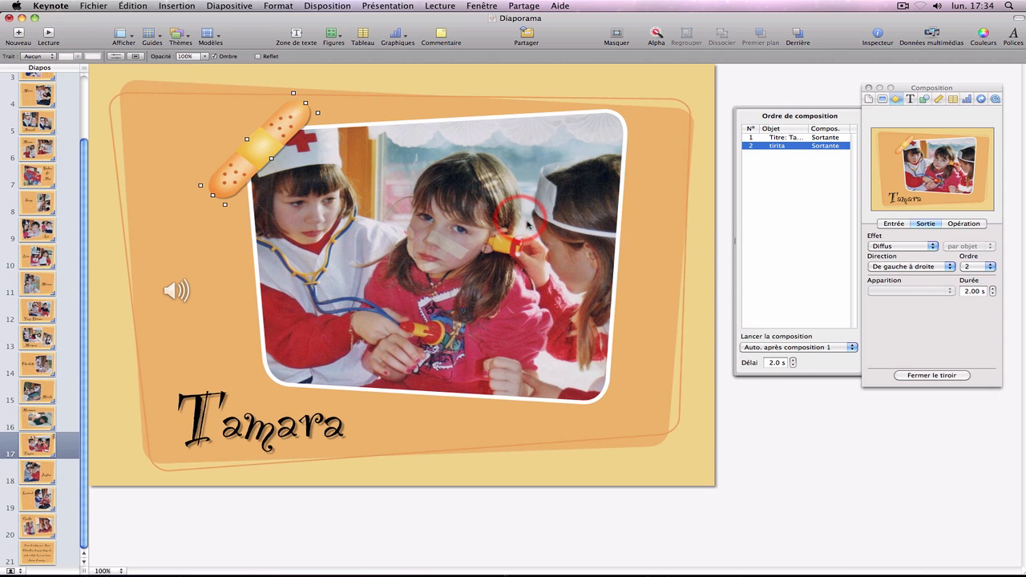